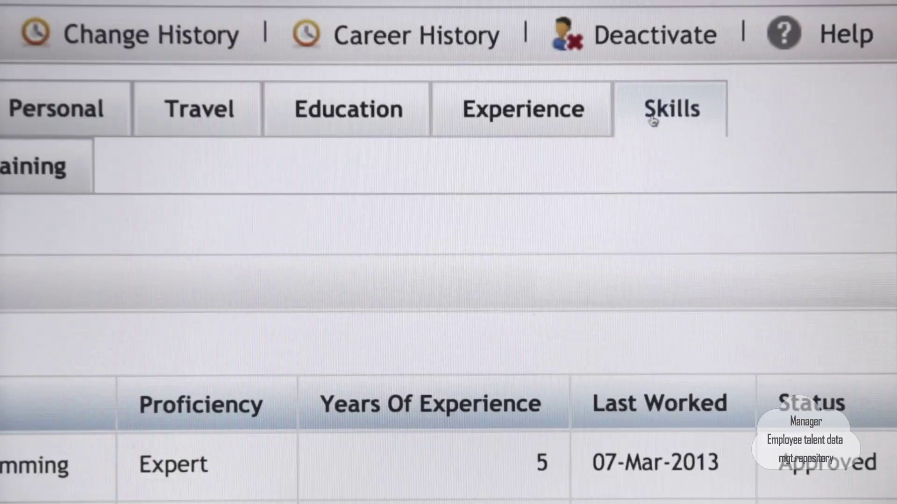
# Step: Review the employee's documents list and training records on the profile
pyautogui.click(215, 180)
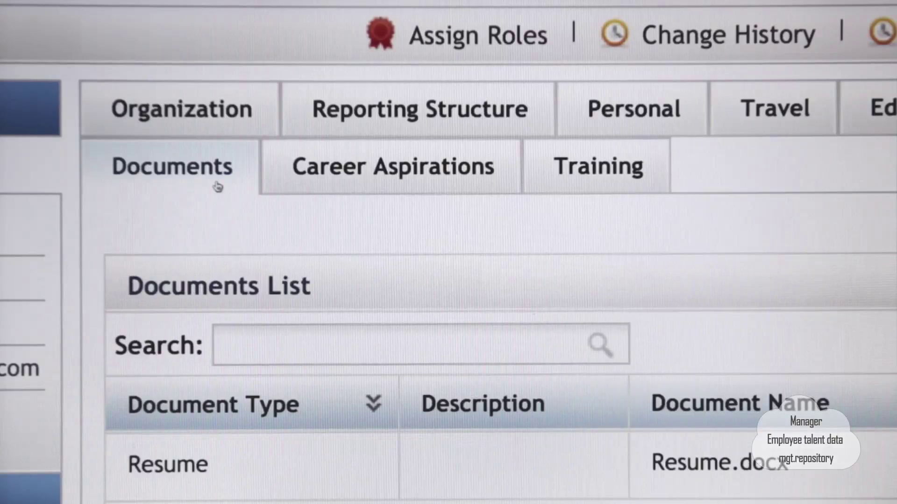
pyautogui.click(597, 167)
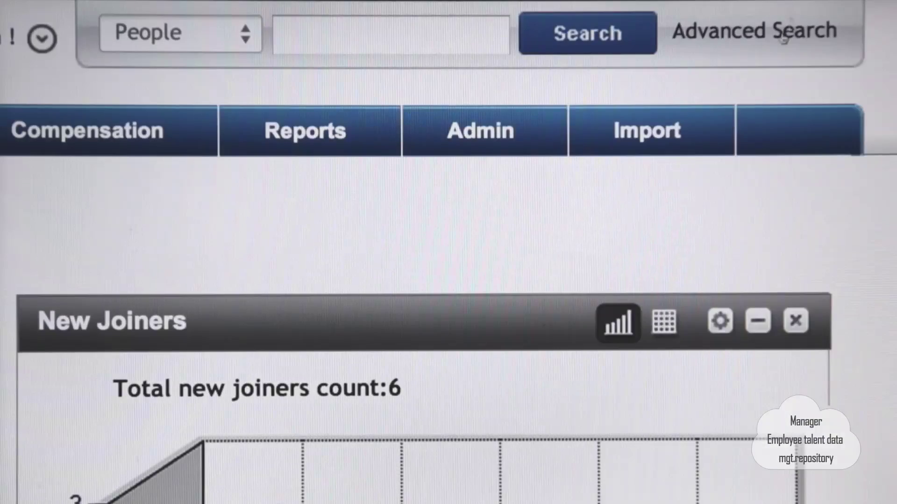
# Step: Filter Advanced Search to the Project Management skill and view a match's career history
pyautogui.click(774, 35)
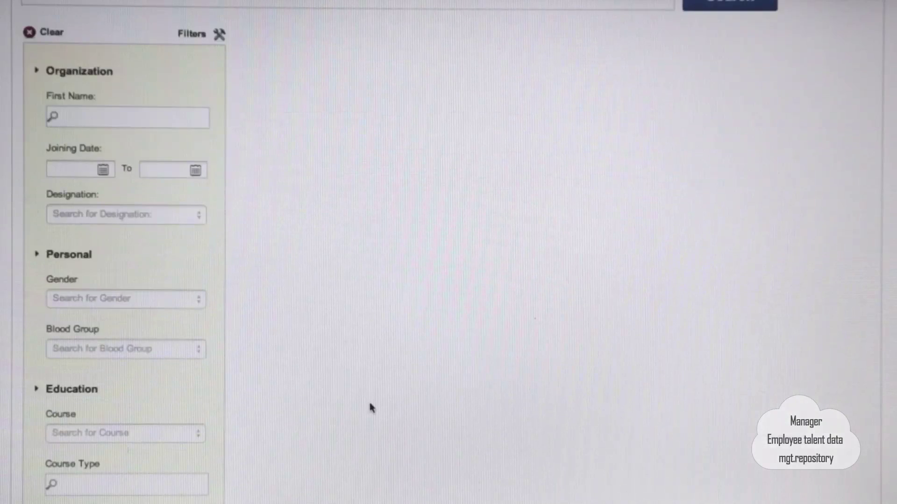
pyautogui.scroll(-3, 369, 399)
pyautogui.scroll(-1, 369, 401)
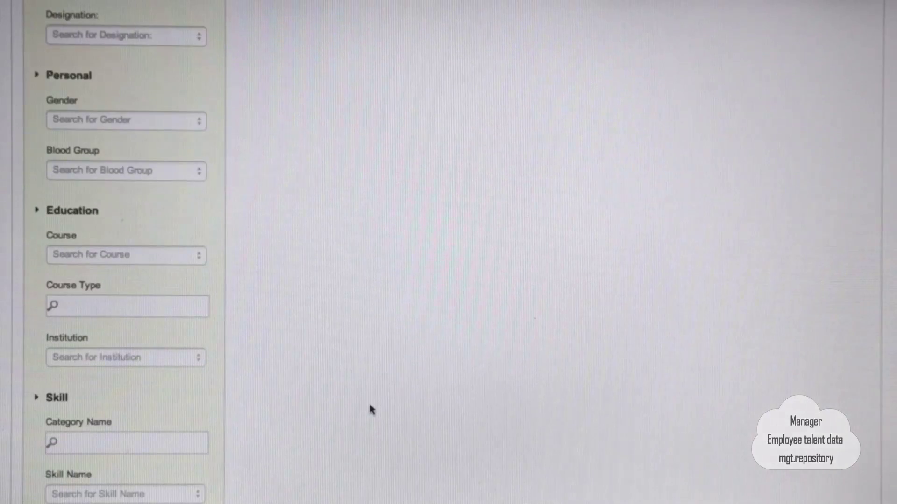
pyautogui.click(194, 495)
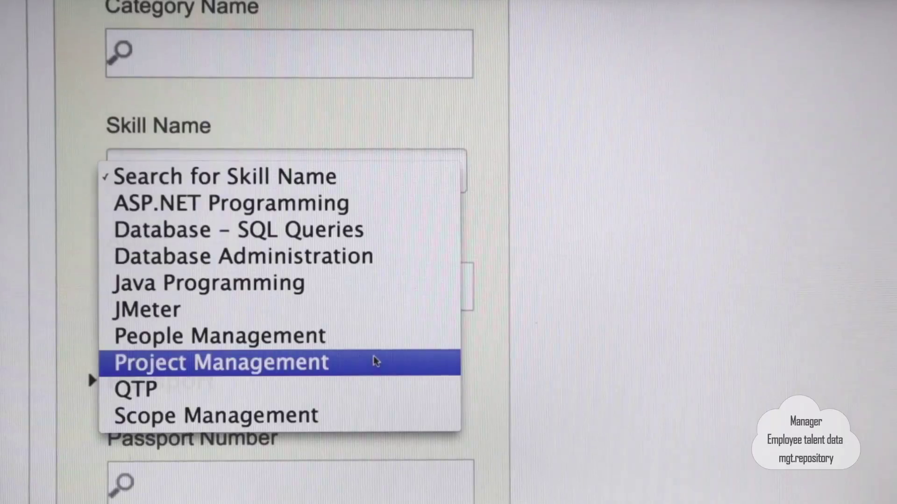
pyautogui.click(372, 363)
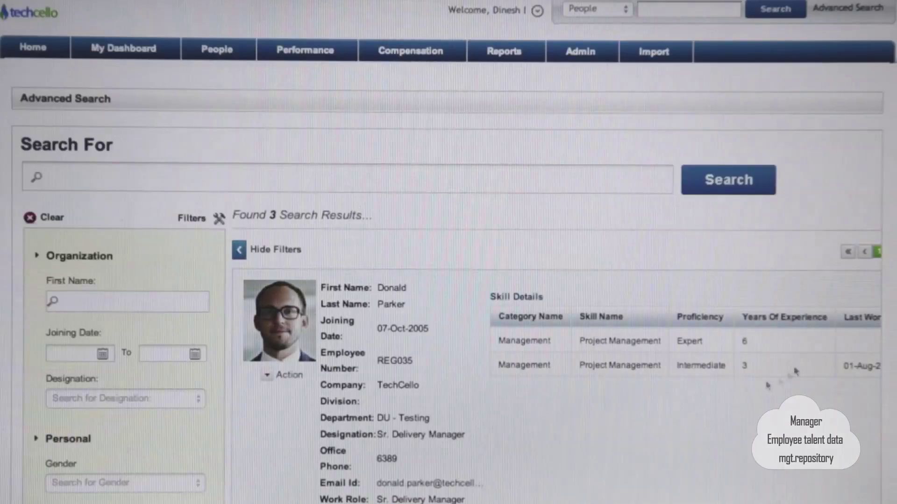
pyautogui.scroll(-2, 448, 280)
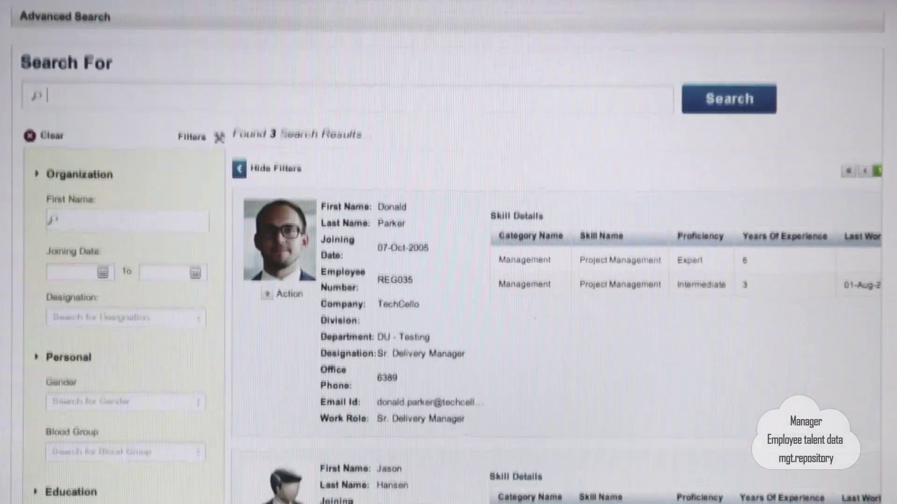
pyautogui.scroll(-2, 449, 280)
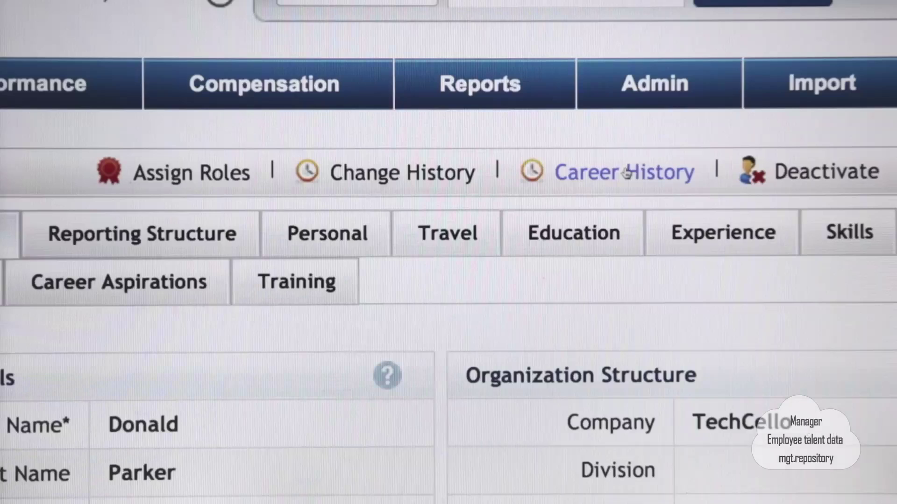
pyautogui.click(626, 173)
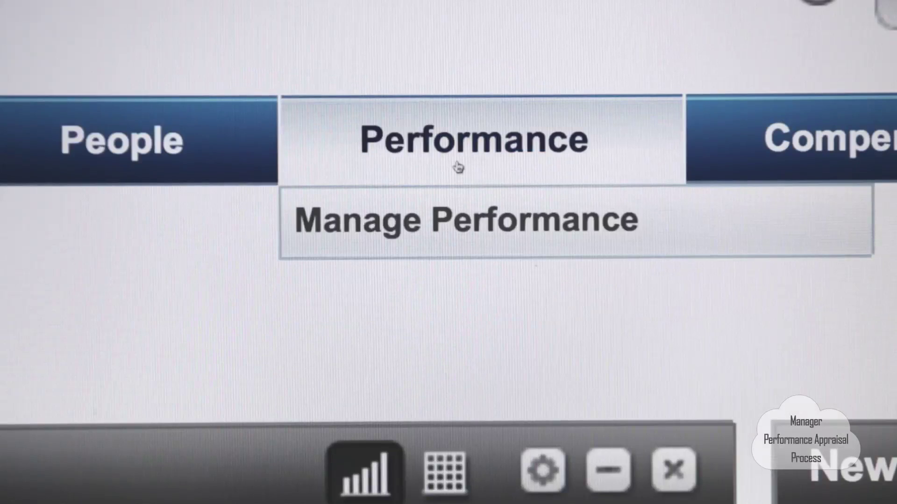
pyautogui.click(459, 239)
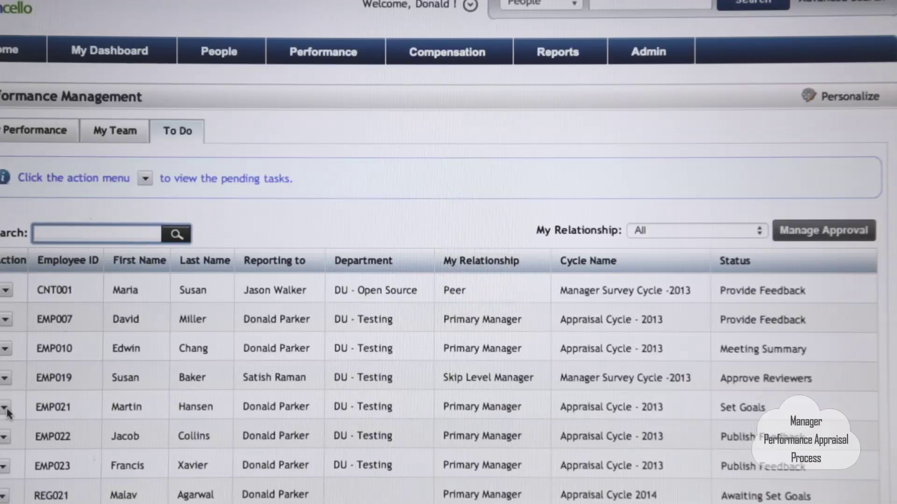
# Step: Add the Defect leakage percentage goal to Martin's Goals & KPI's and view goal weightage
pyautogui.click(6, 408)
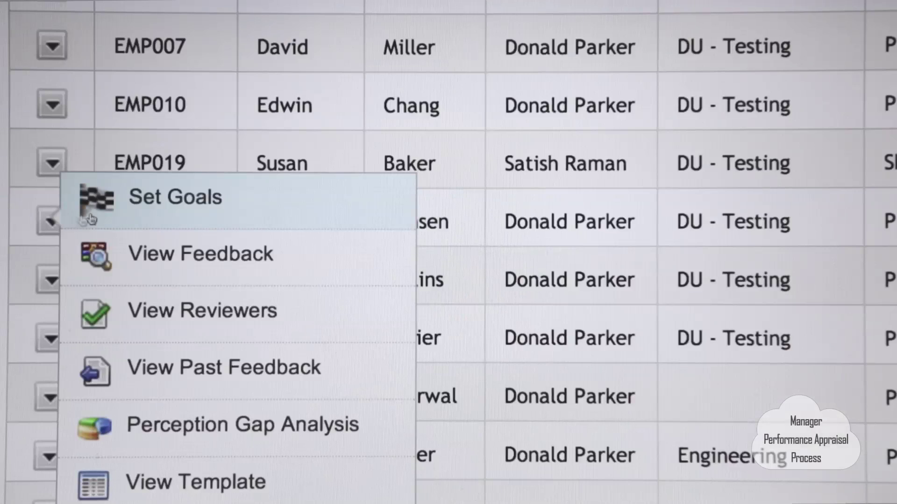
pyautogui.click(172, 197)
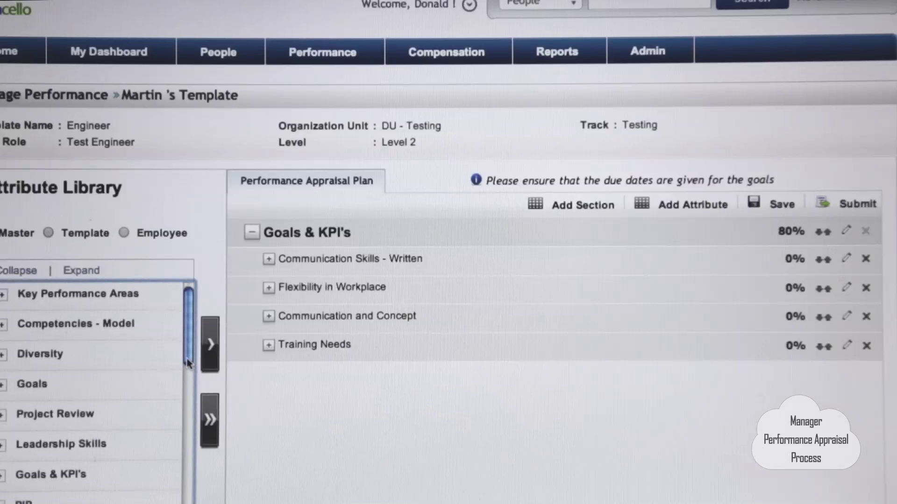
pyautogui.moveTo(189, 337); pyautogui.dragTo(194, 401)
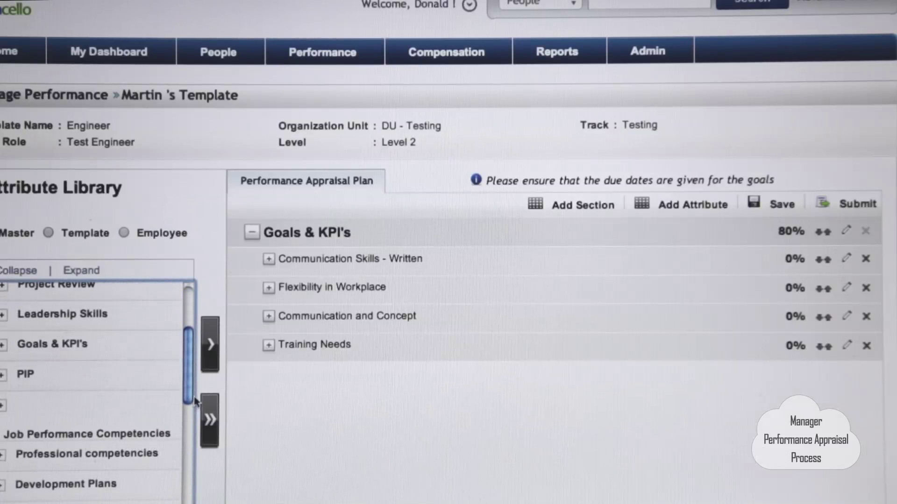
pyautogui.click(3, 345)
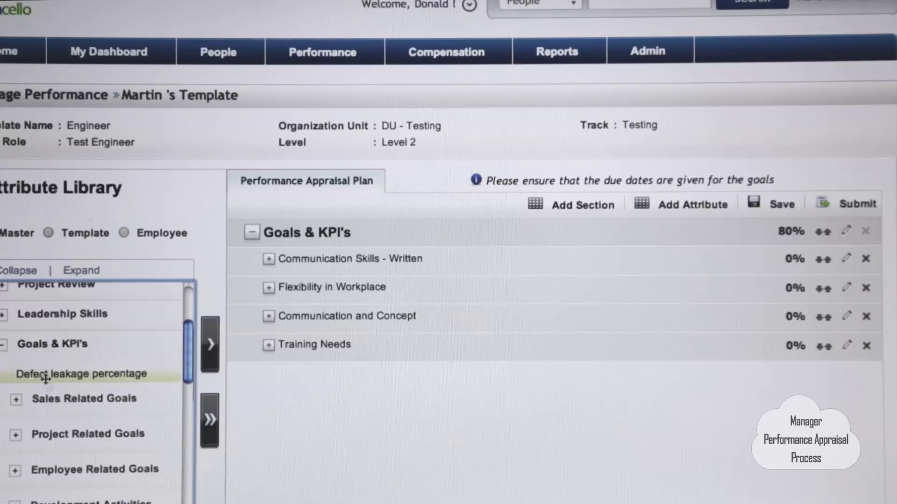
pyautogui.moveTo(48, 377); pyautogui.dragTo(425, 239)
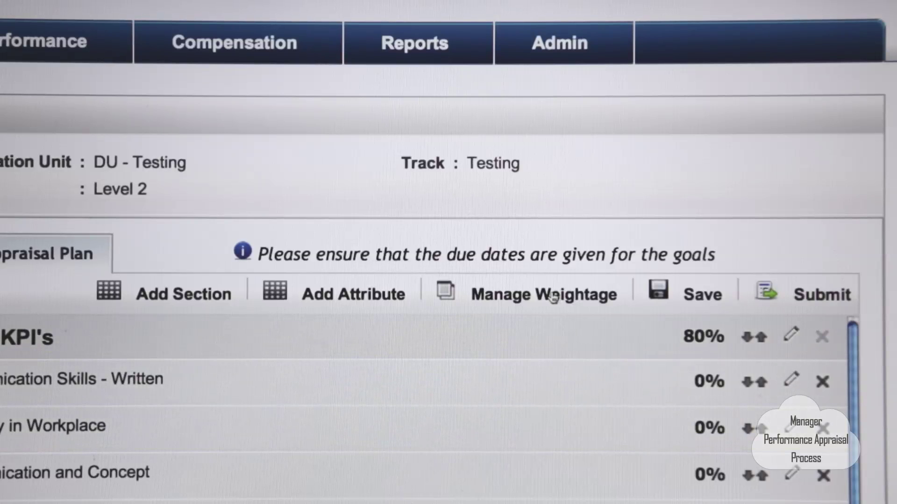
pyautogui.click(553, 296)
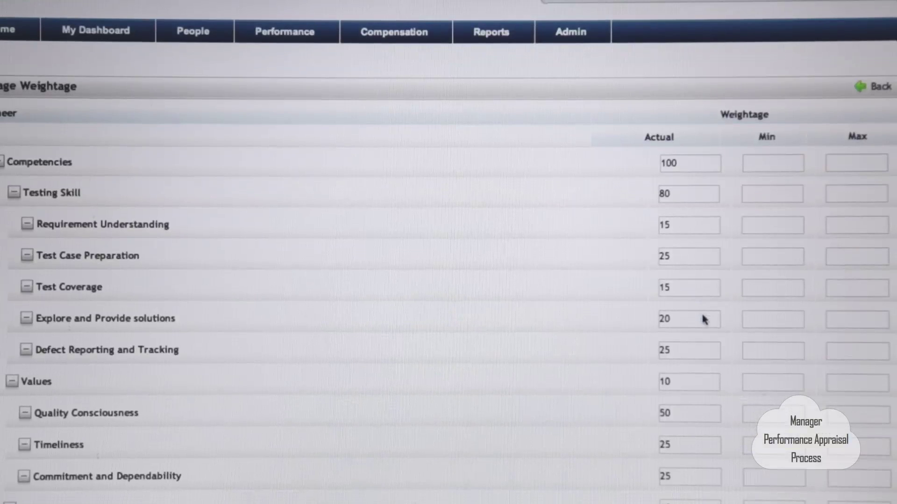
pyautogui.scroll(-5, 448, 281)
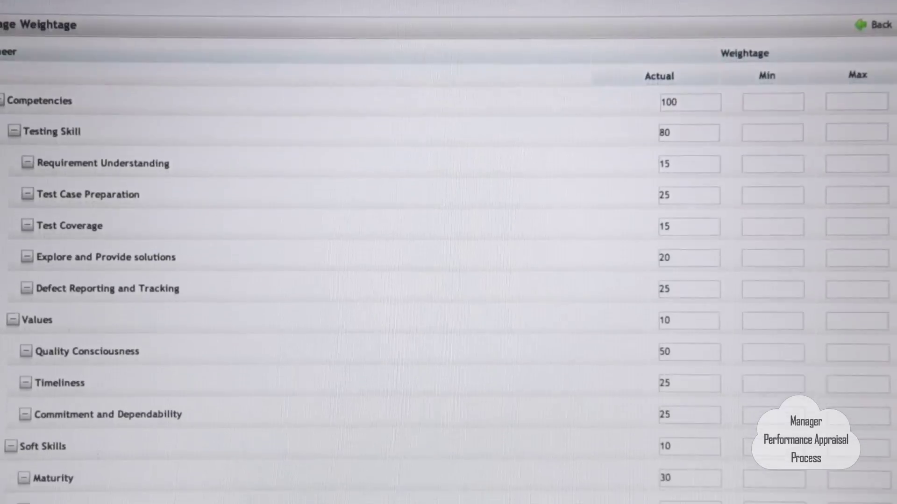
pyautogui.scroll(-3, 449, 280)
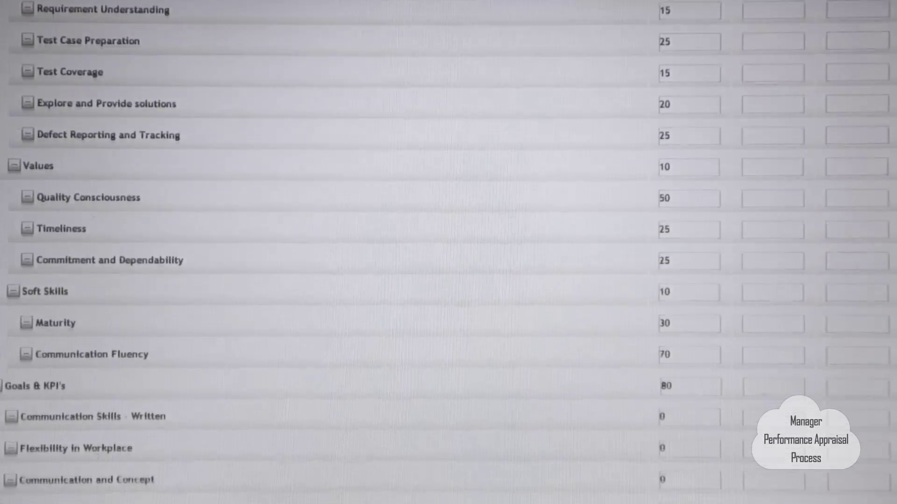
pyautogui.scroll(5, 448, 253)
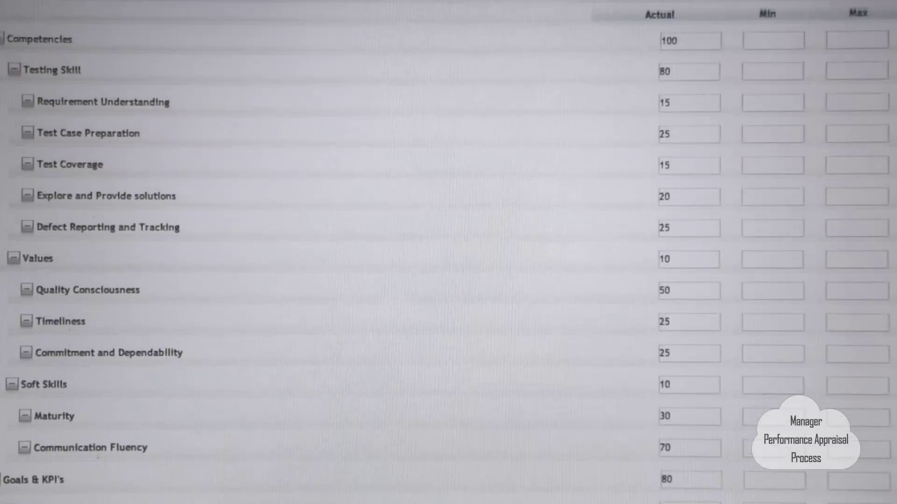
pyautogui.scroll(3, 448, 253)
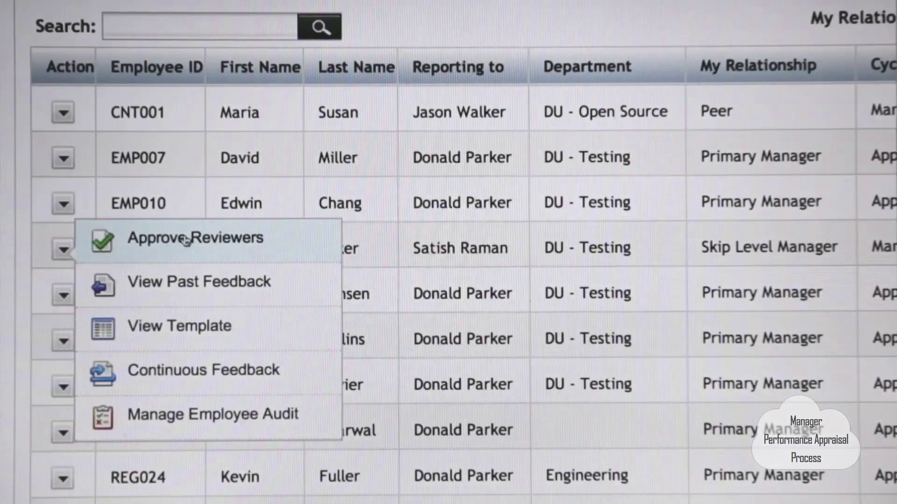
# Step: Bring up reviewer selection and approval for Susan
pyautogui.click(186, 241)
pyautogui.click(211, 223)
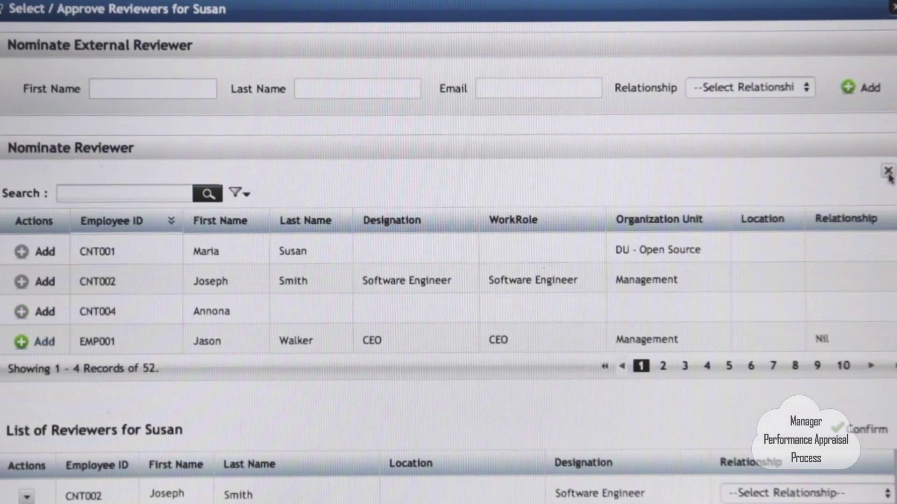
pyautogui.scroll(-2, 863, 167)
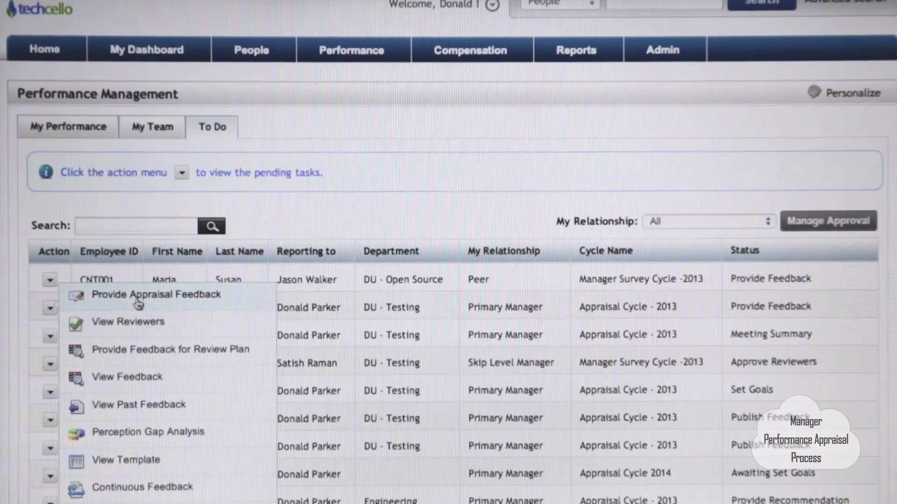
pyautogui.click(155, 294)
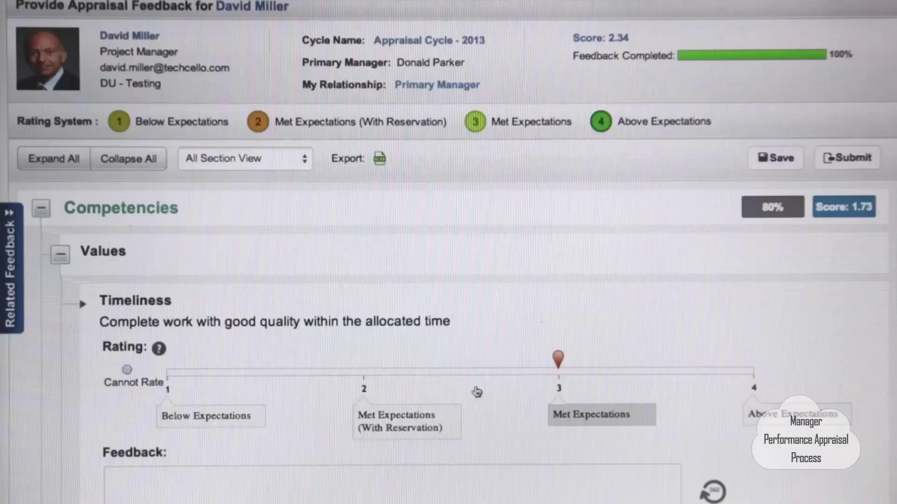
pyautogui.click(468, 401)
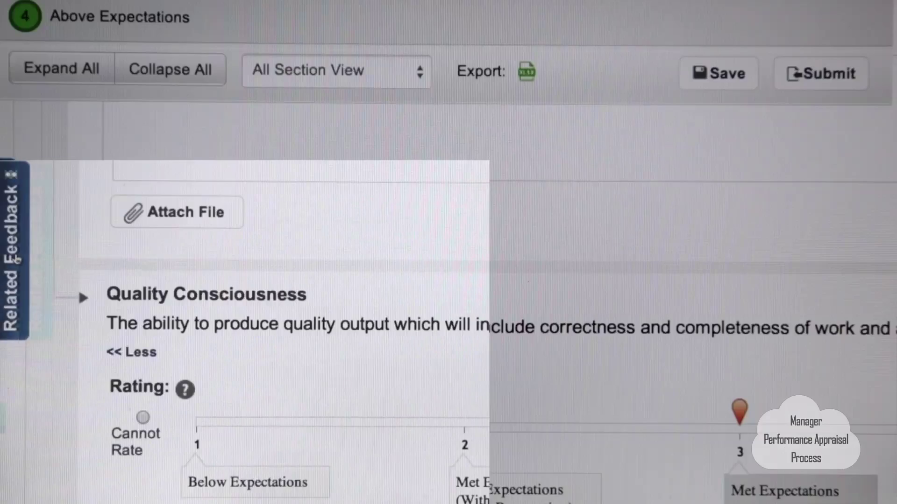
pyautogui.click(15, 259)
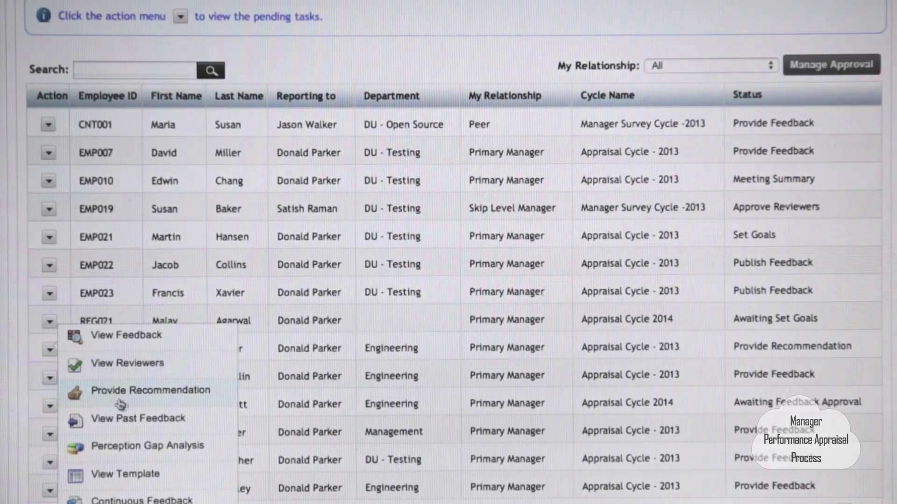
pyautogui.click(130, 393)
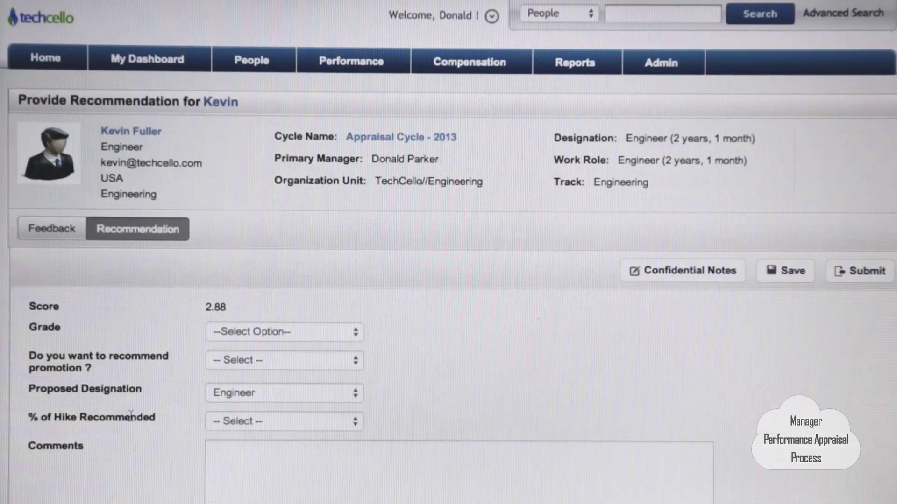
pyautogui.click(284, 332)
pyautogui.click(284, 332)
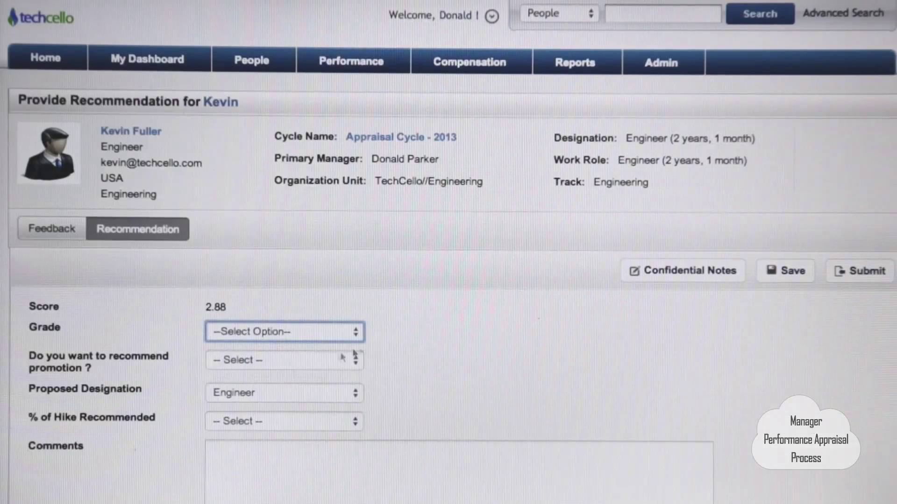
pyautogui.click(329, 360)
pyautogui.click(283, 391)
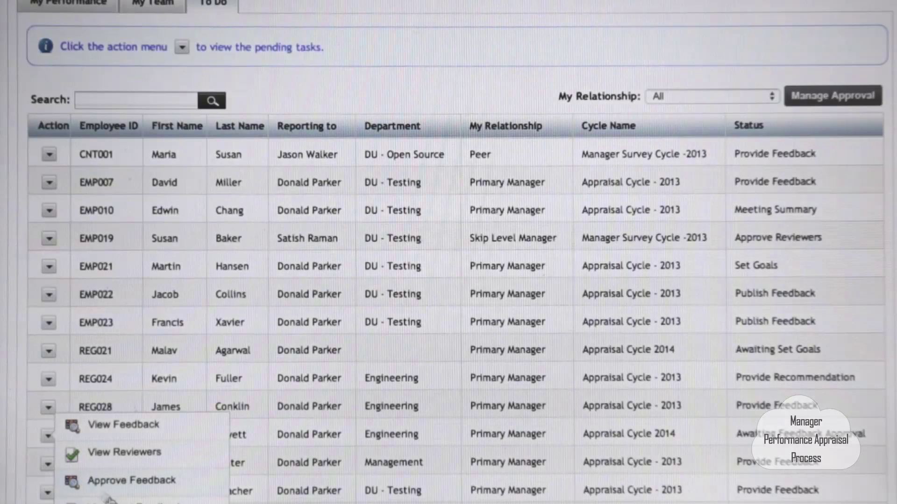
pyautogui.click(120, 484)
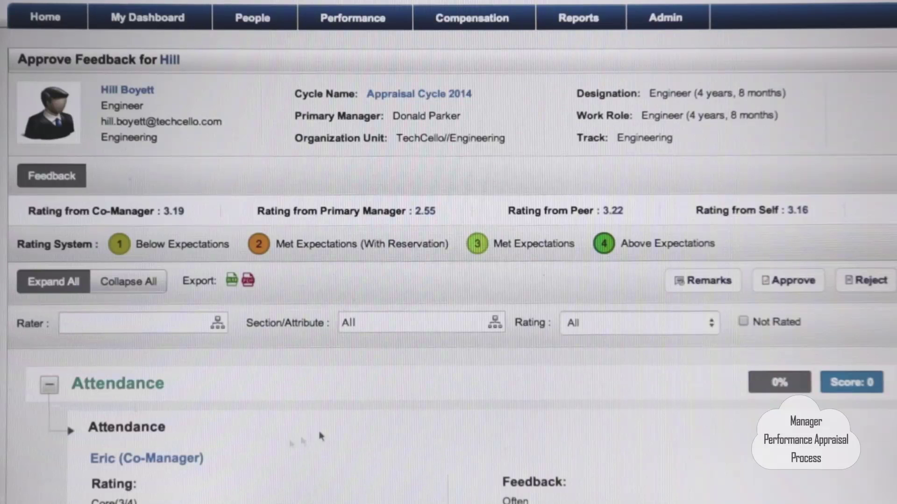
pyautogui.click(707, 284)
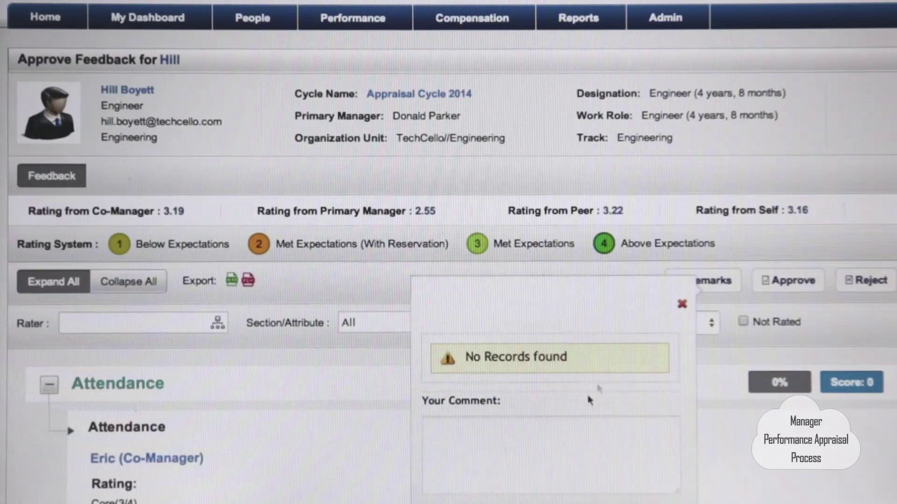
pyautogui.click(520, 455)
pyautogui.write('Need to involve Hill on Organization activities')
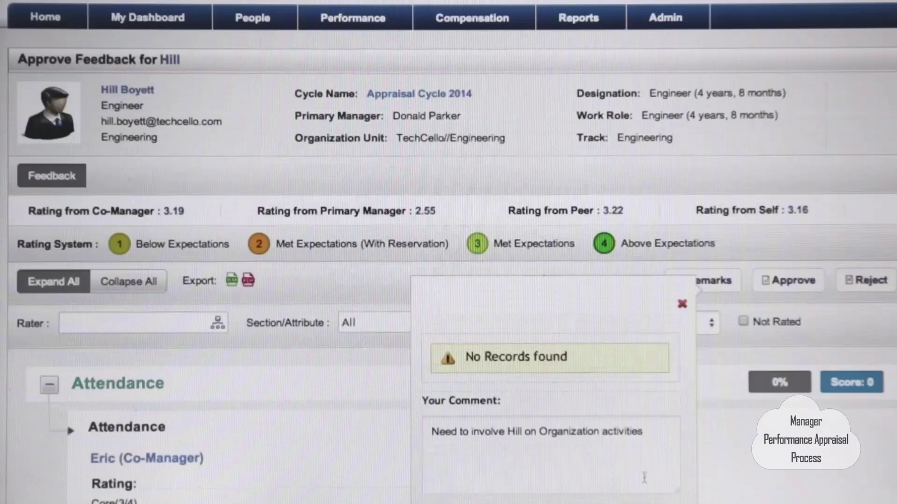
pyautogui.click(644, 479)
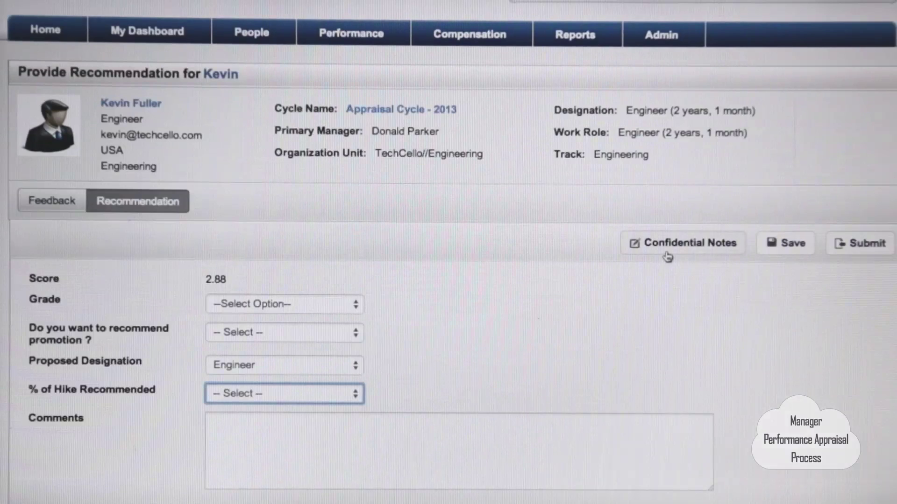
pyautogui.scroll(1, 671, 250)
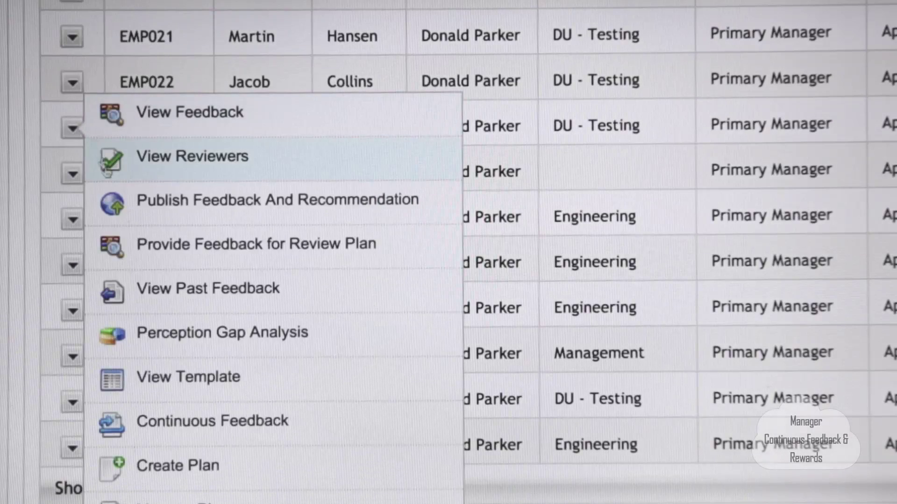
pyautogui.click(177, 420)
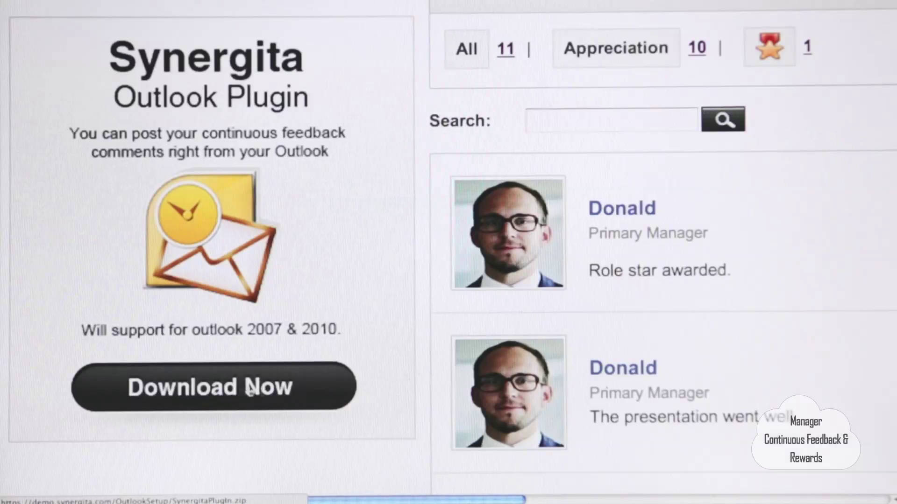
# Step: Download the Synergita Outlook plugin and choose the Awards feedback category
pyautogui.click(236, 390)
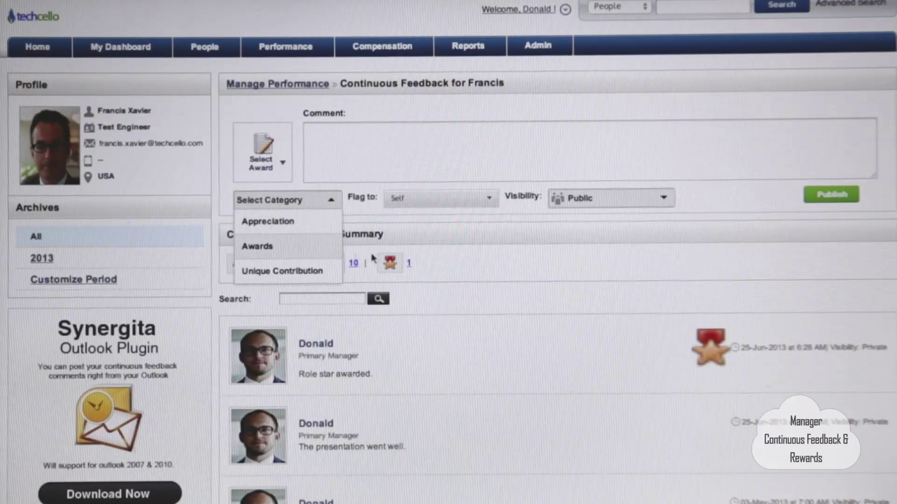
pyautogui.click(257, 246)
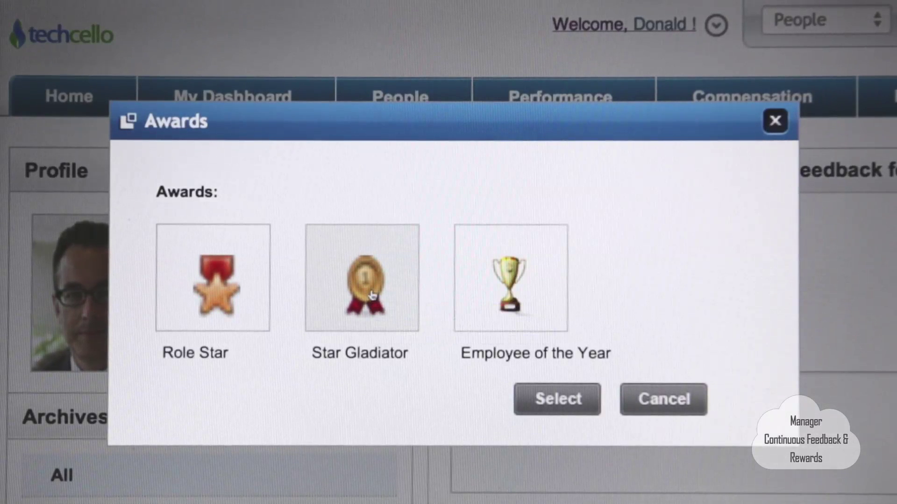
# Step: Give Francis the Star Gladiator award for winning new customers and publish it
pyautogui.click(558, 400)
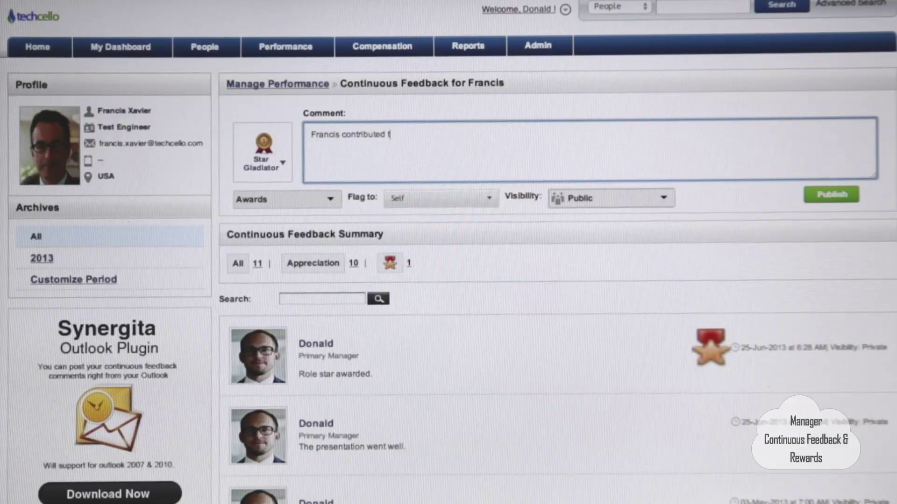
pyautogui.write('o winning new customers')
pyautogui.click(831, 195)
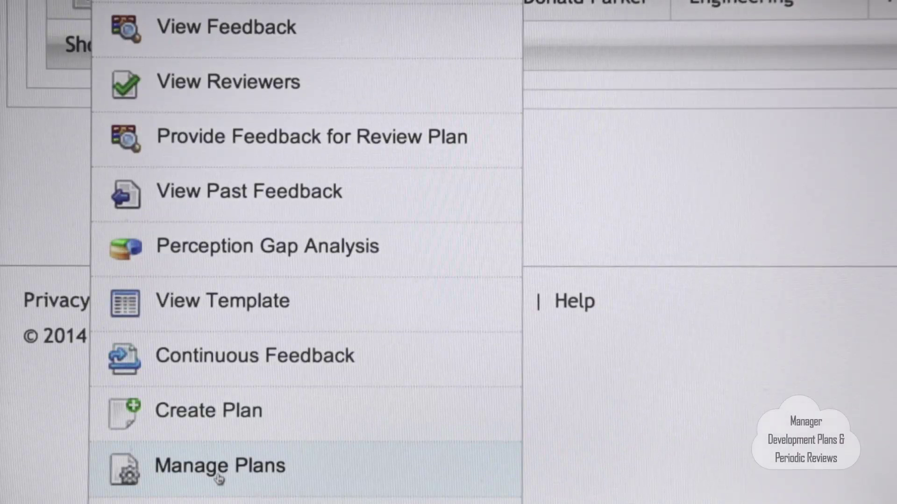
pyautogui.click(219, 466)
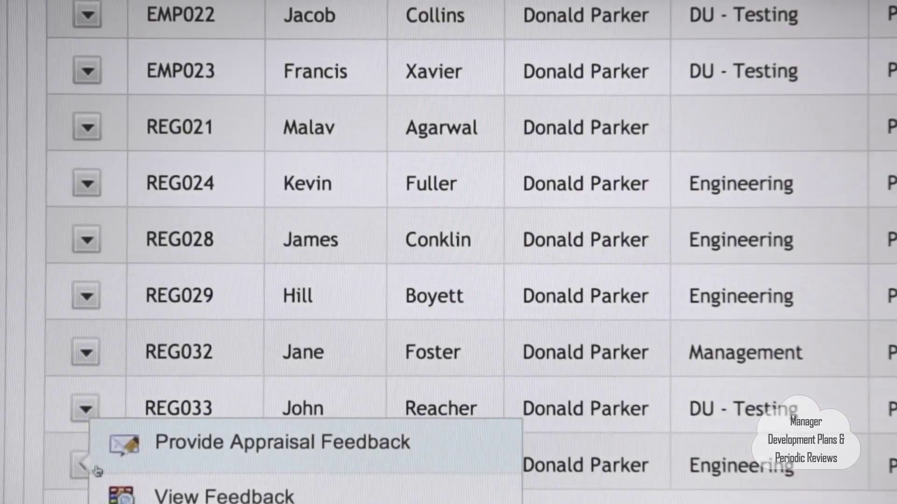
pyautogui.scroll(-3, 86, 470)
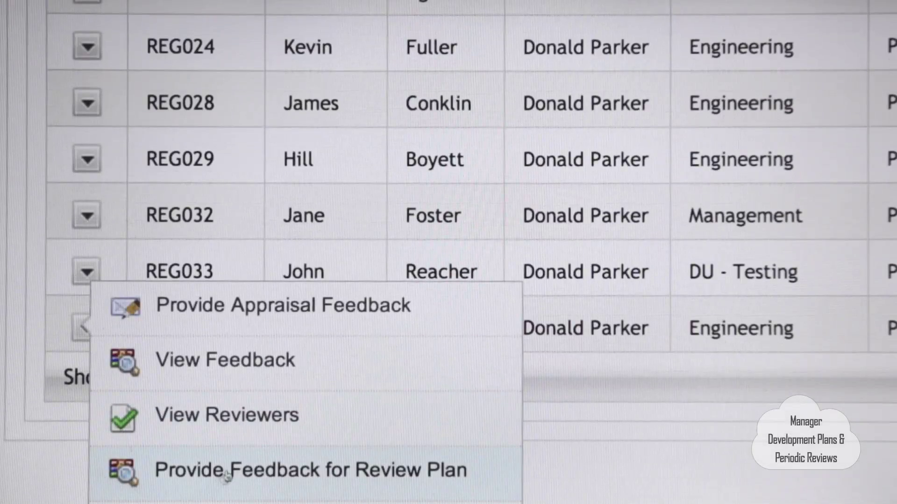
pyautogui.click(229, 477)
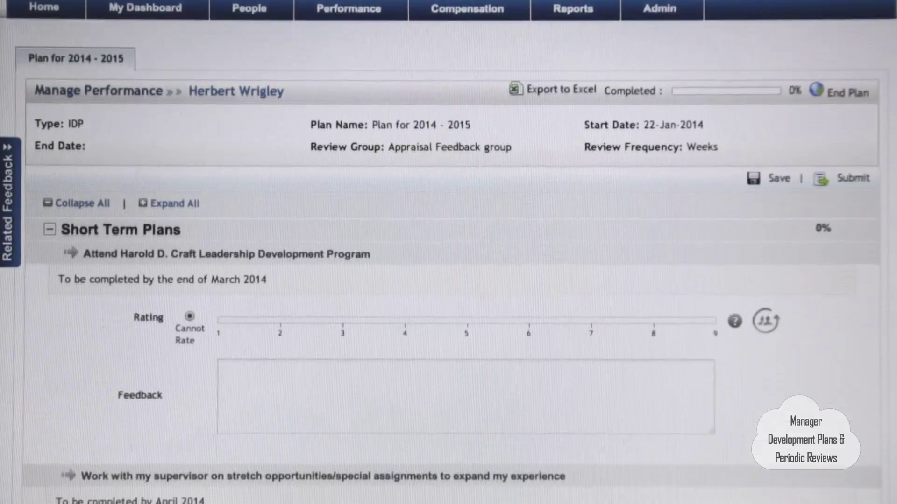
pyautogui.scroll(-3, 449, 280)
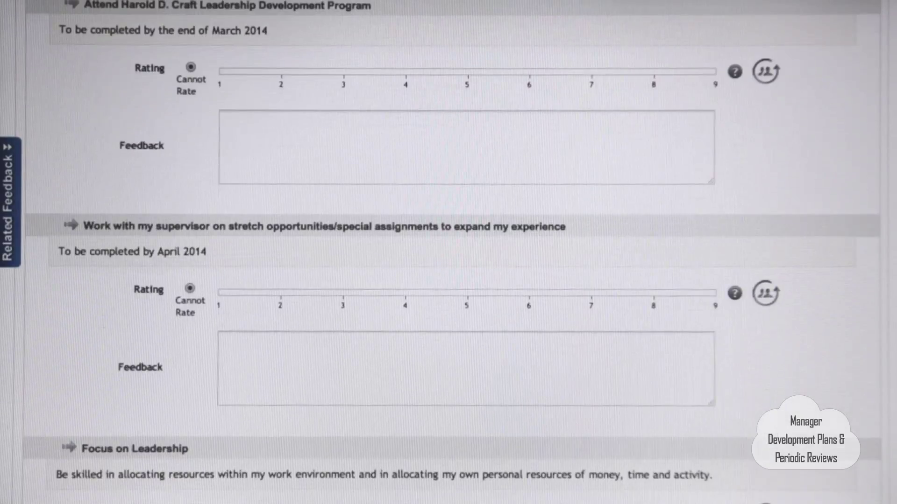
pyautogui.scroll(-3, 448, 280)
pyautogui.scroll(-3, 449, 281)
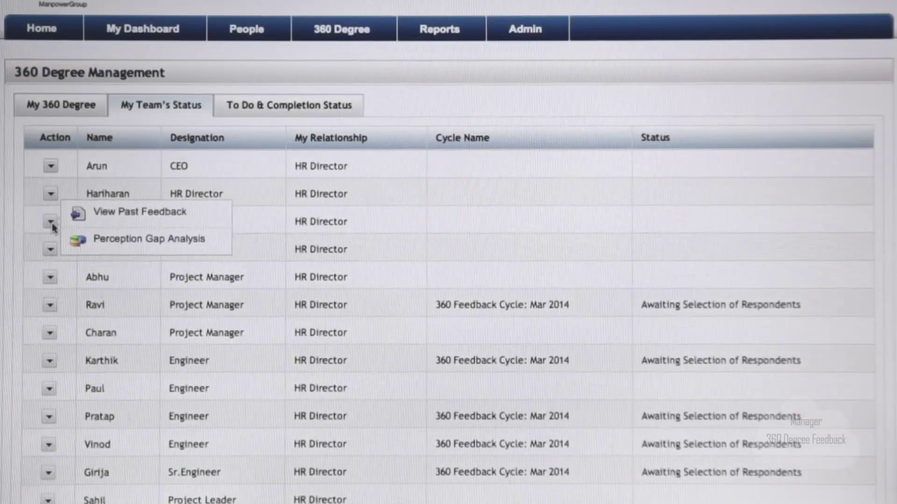
# Step: Open Shruthi's 360 Cycle-2013 perception gap analysis and show it as the Rating Comparison chart
pyautogui.click(146, 241)
pyautogui.scroll(-3, 654, 324)
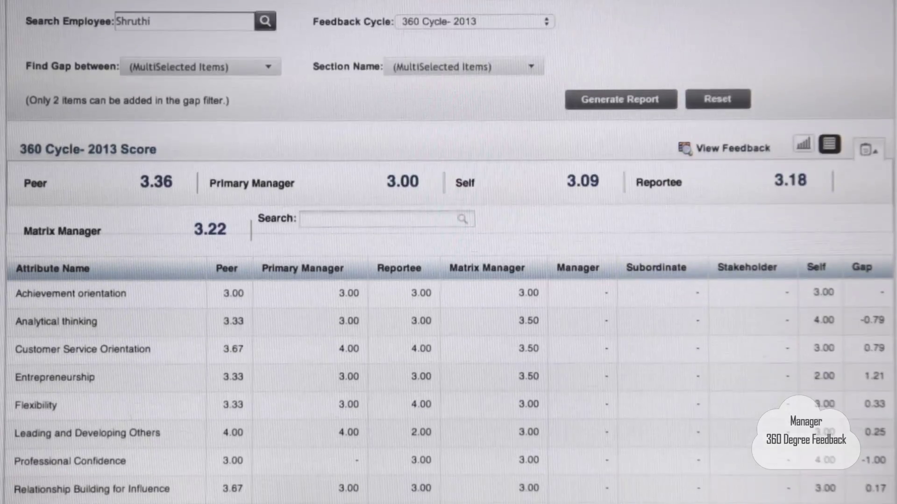
pyautogui.scroll(-3, 449, 280)
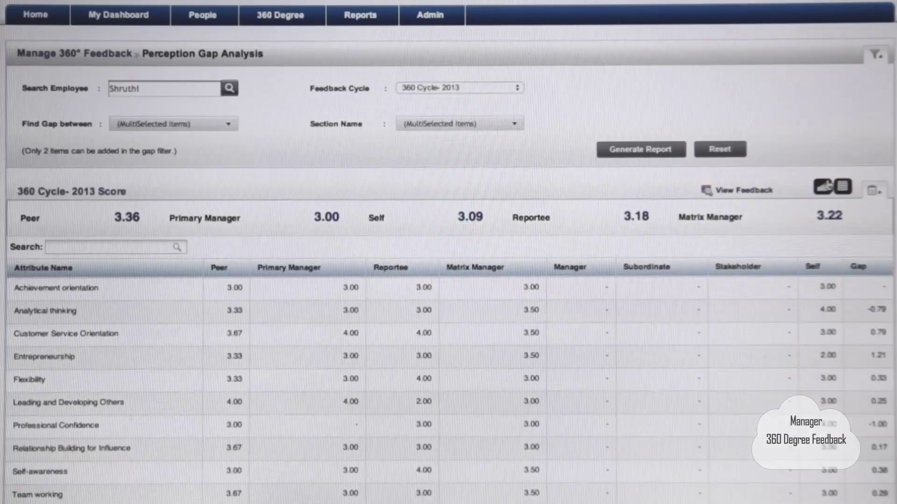
pyautogui.click(824, 188)
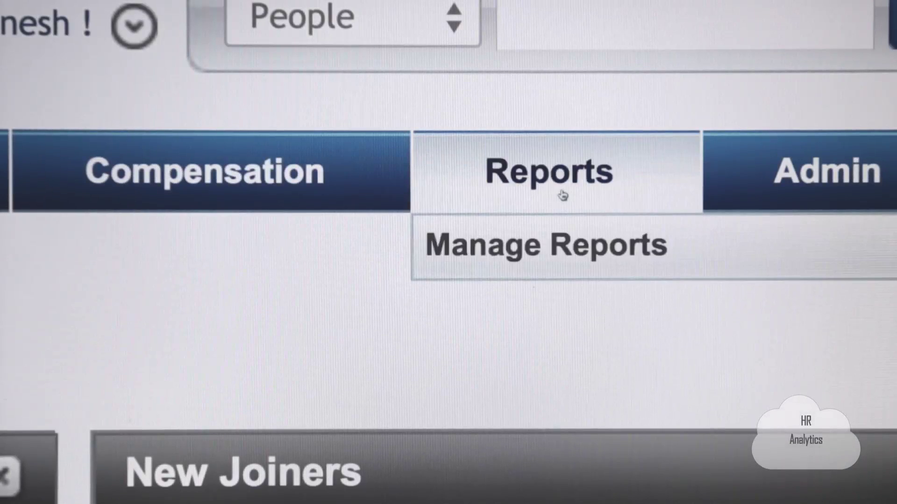
# Step: From Manage Reports, display the Employee Feedback Status Report for the Appraisal-Sales cycle
pyautogui.click(552, 261)
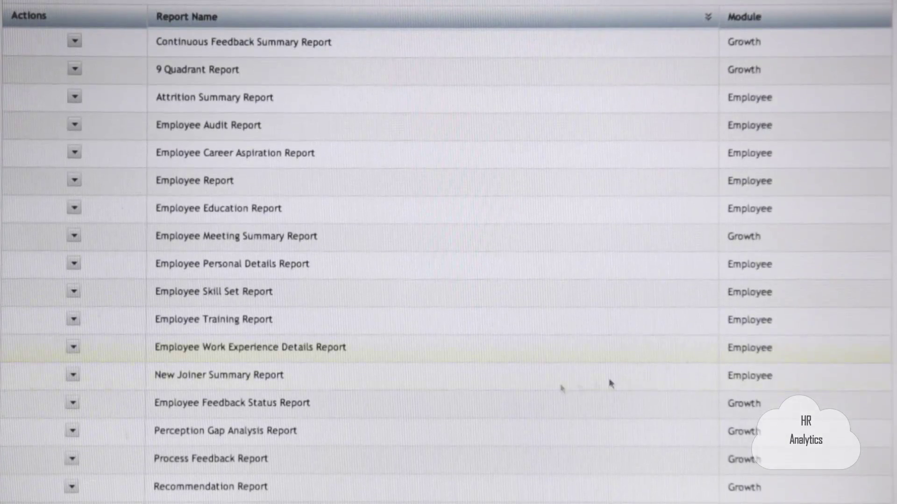
pyautogui.click(292, 404)
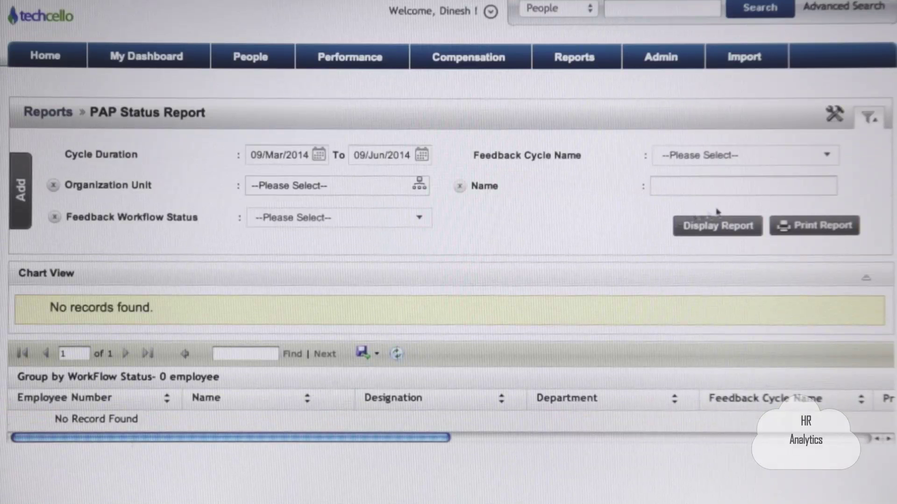
pyautogui.click(826, 157)
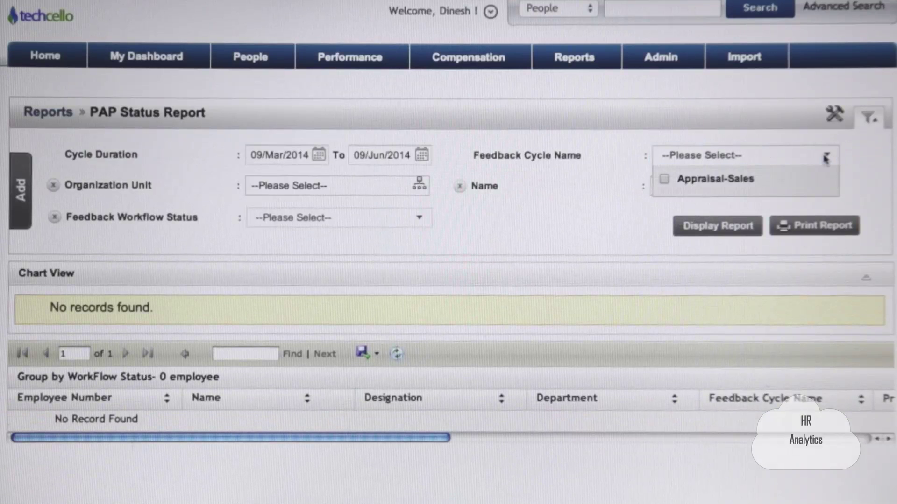
pyautogui.click(664, 179)
pyautogui.click(645, 228)
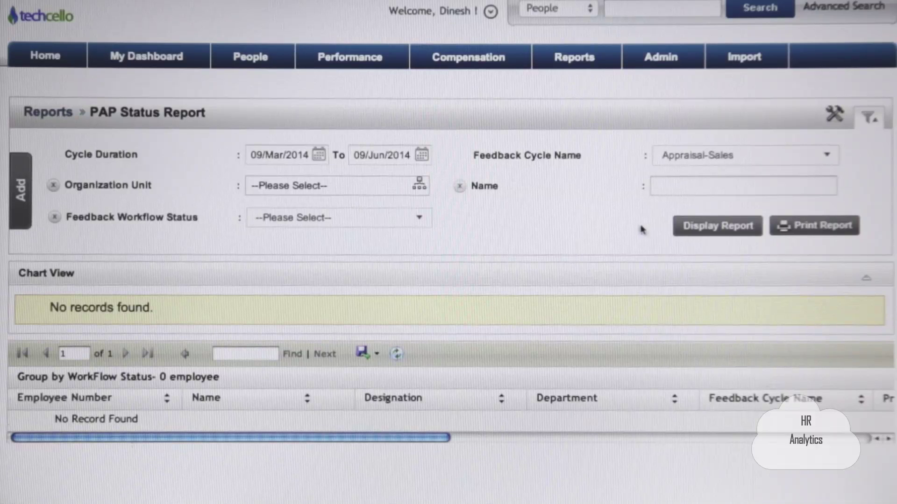
pyautogui.click(739, 231)
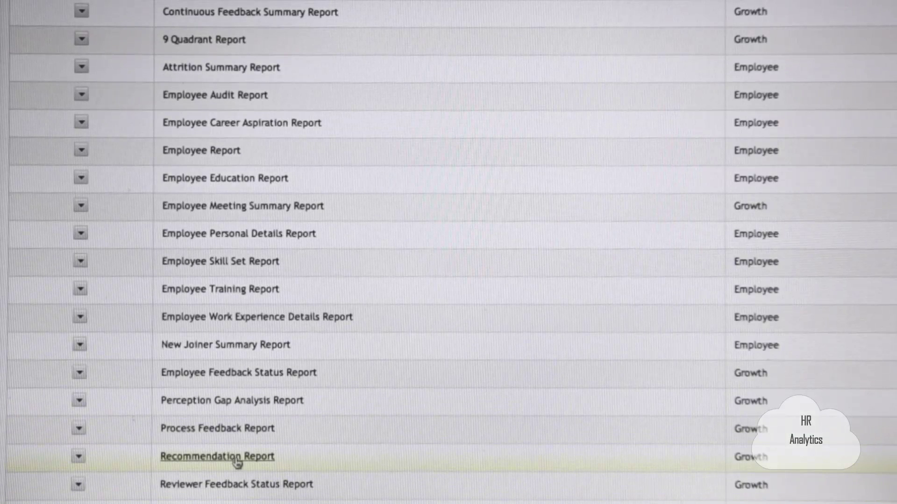
# Step: Display the Recommendation Report, then open the 9 Quadrant Report's Cycle Name list
pyautogui.click(237, 462)
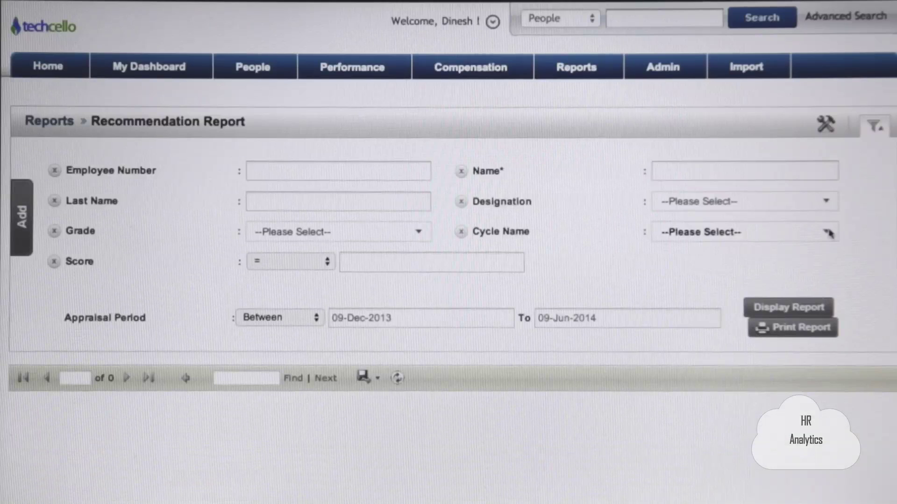
pyautogui.click(788, 307)
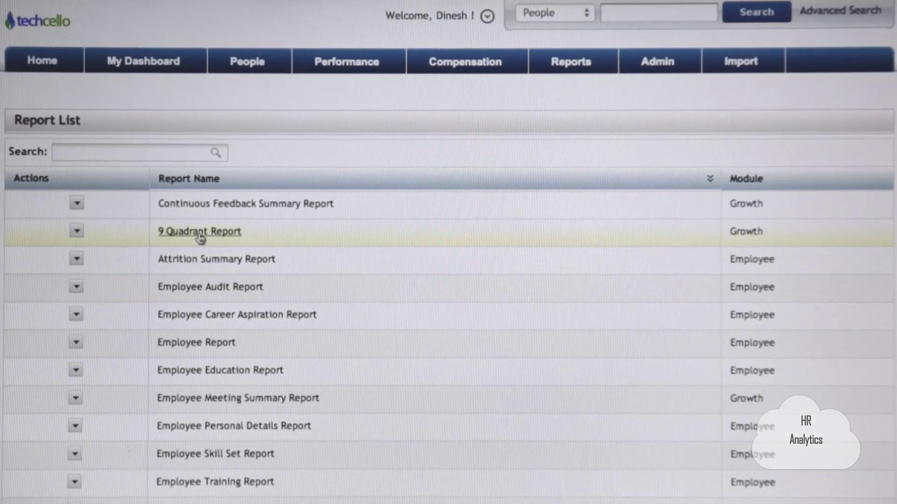
pyautogui.click(201, 238)
pyautogui.click(759, 166)
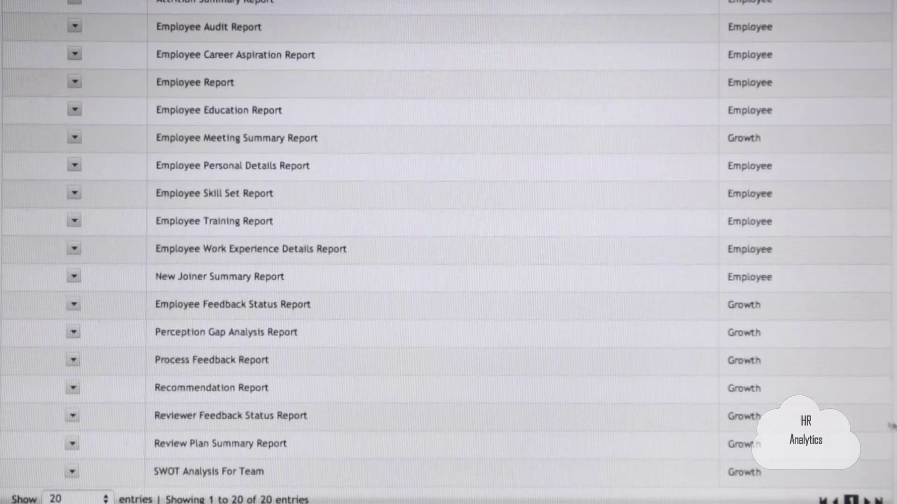
# Step: Display the SWOT Analysis For Team report for Appraisal Cycle - 2013
pyautogui.click(259, 475)
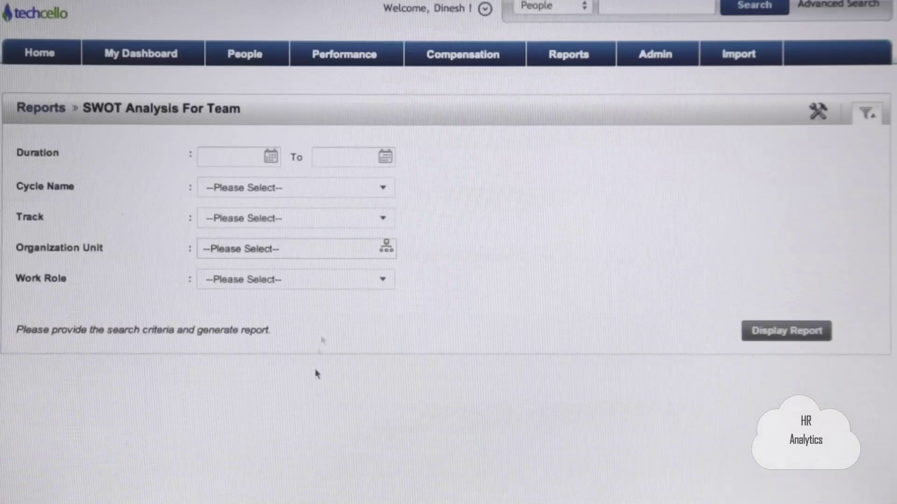
pyautogui.click(380, 188)
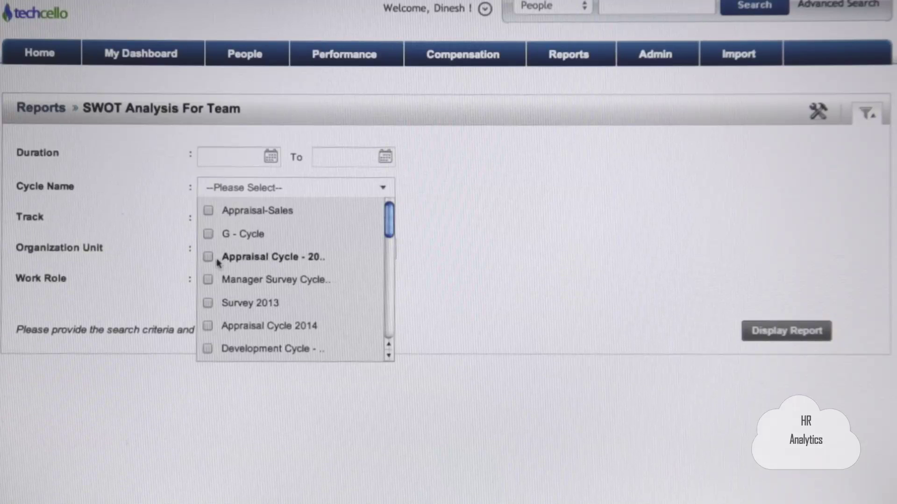
pyautogui.click(538, 319)
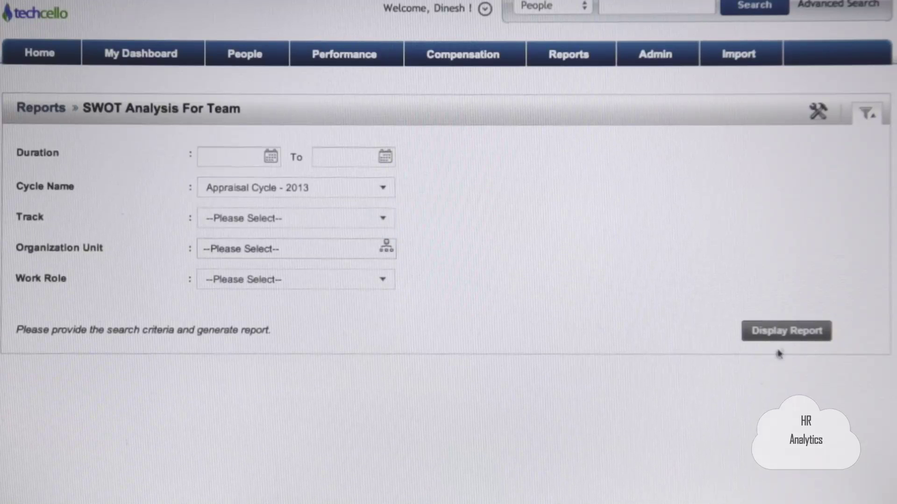
pyautogui.click(787, 331)
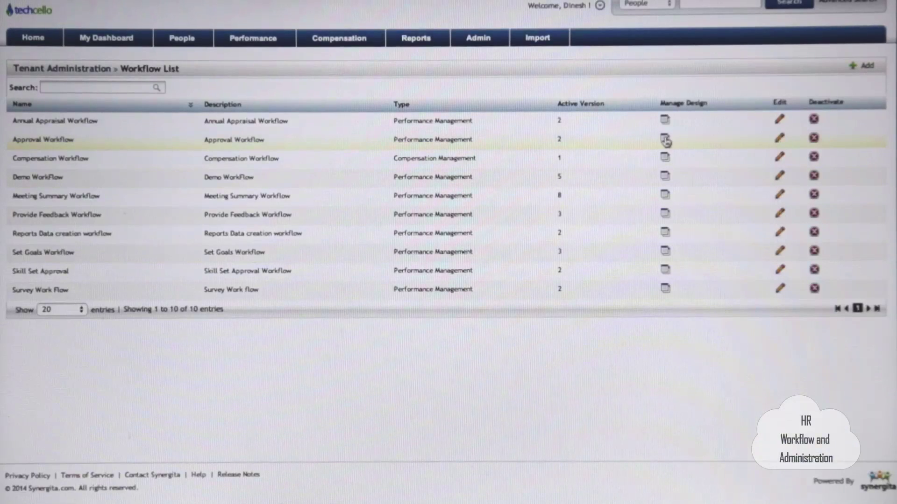
# Step: Open the Manage Design view of the Approval Workflow
pyautogui.click(665, 139)
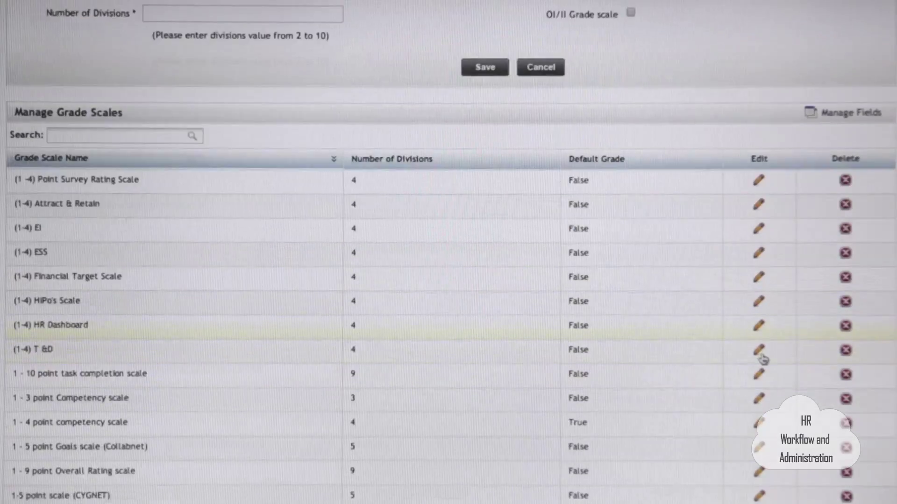
pyautogui.scroll(-2, 763, 360)
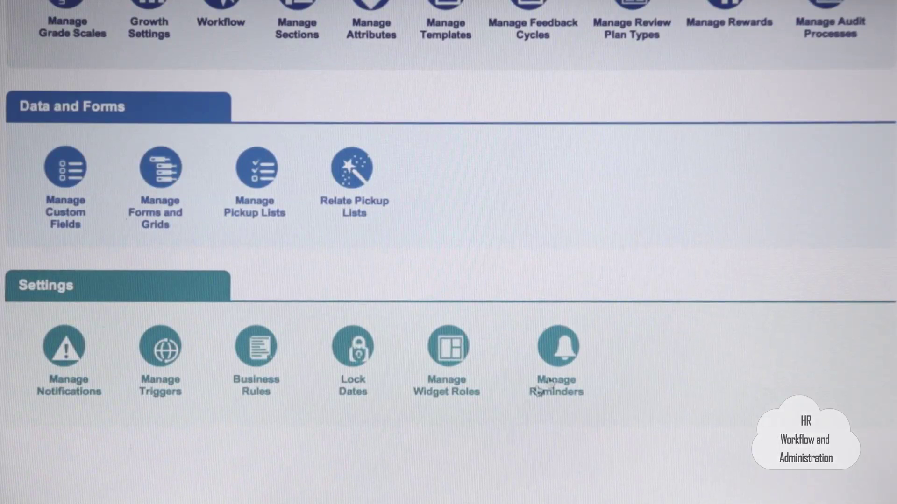
# Step: Review the Approve Feedback reminder settings, then open the DynamicVar relationship values list
pyautogui.click(556, 360)
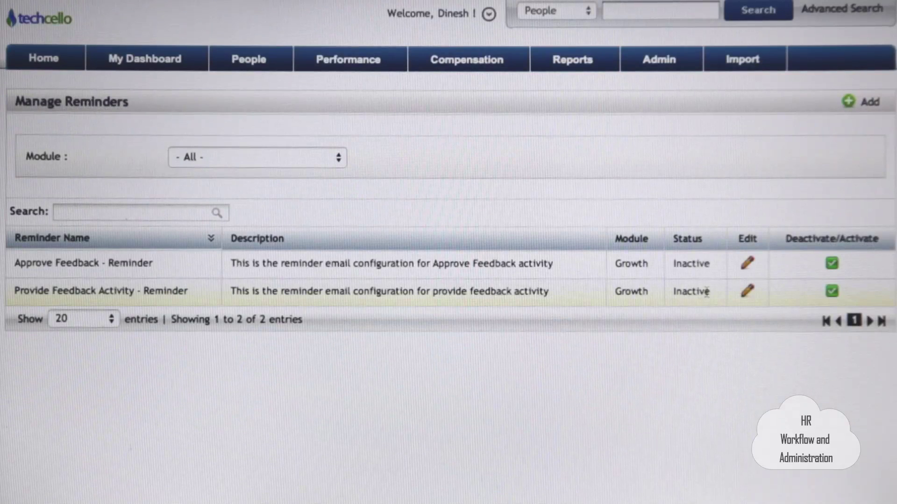
pyautogui.click(747, 264)
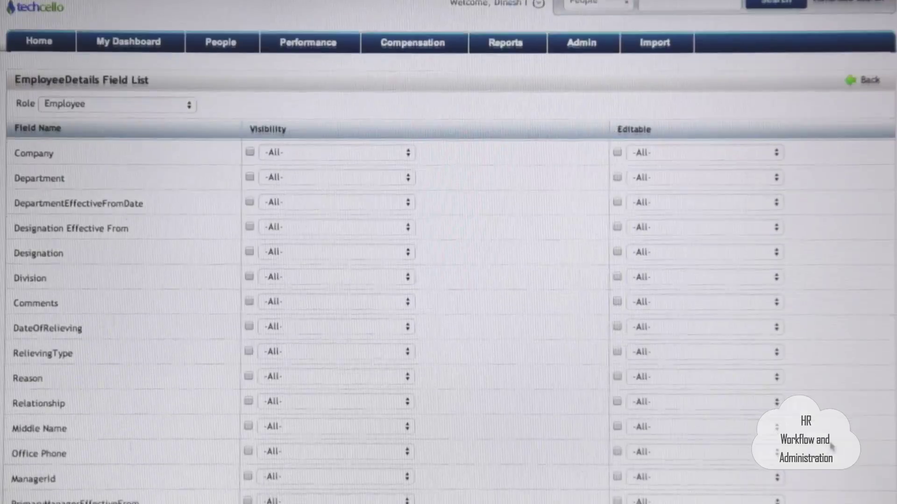
pyautogui.scroll(-3, 835, 448)
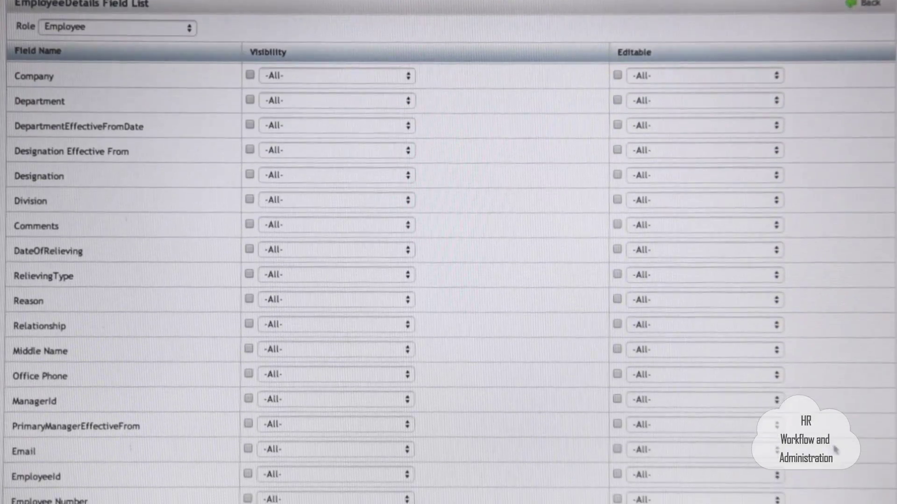
pyautogui.scroll(-5, 835, 449)
pyautogui.scroll(-4, 839, 452)
pyautogui.scroll(-4, 840, 451)
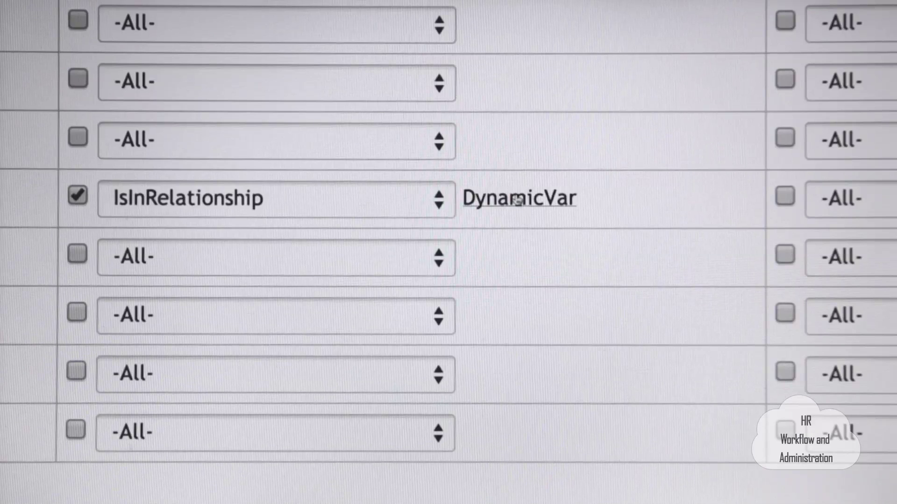
pyautogui.click(520, 203)
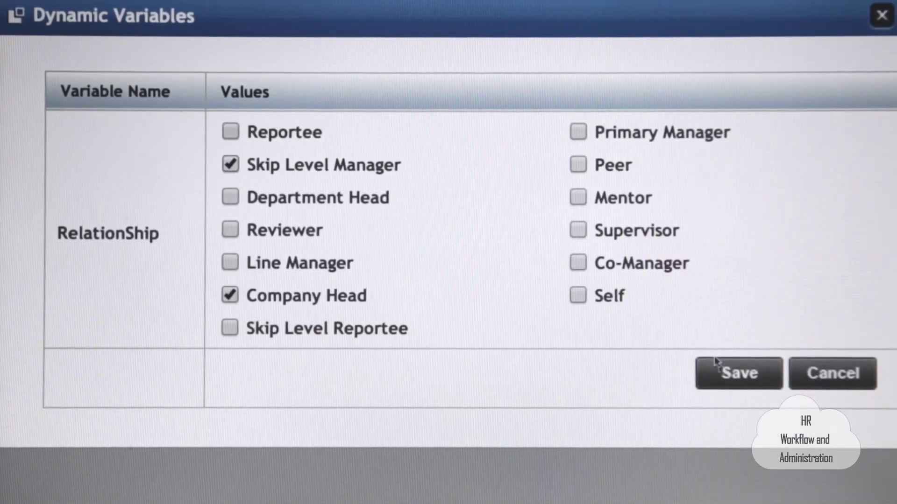